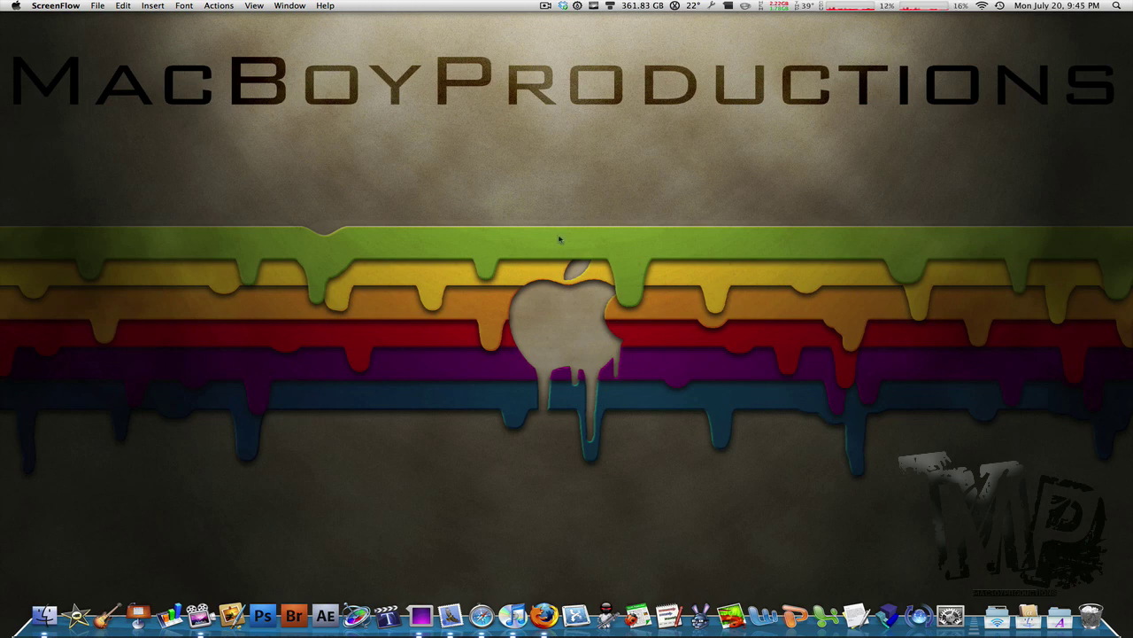
Step: Click the empty desktop so Finder becomes the frontmost application
click(558, 241)
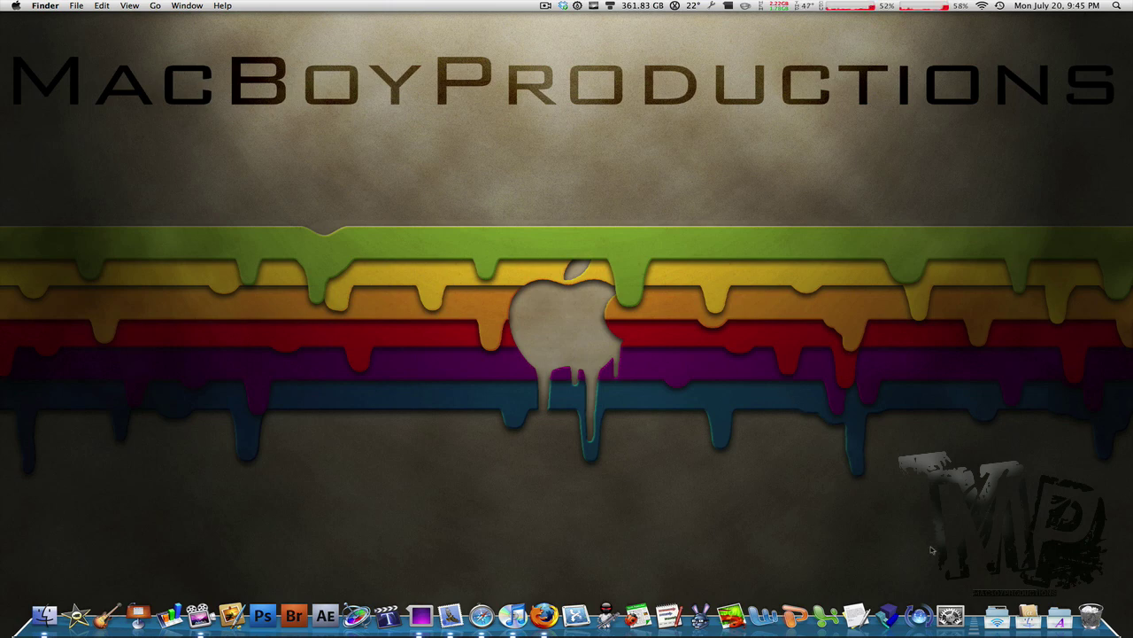
Step: Launch System Preferences from the Dock, reposition its window, and open the Secrets pane
click(950, 602)
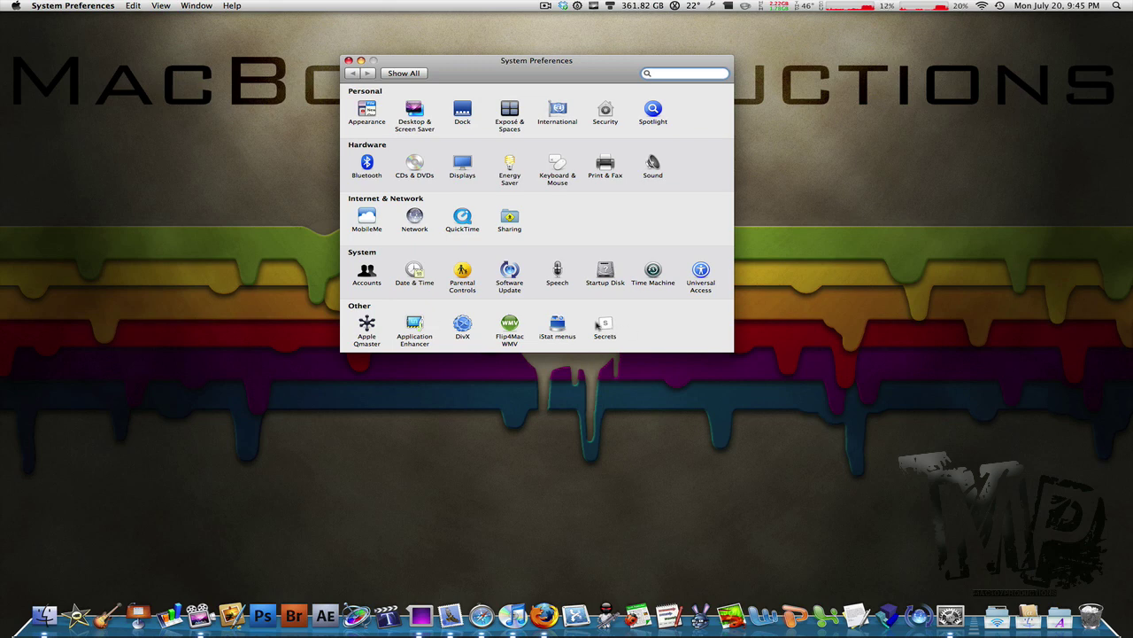
drag(537, 77, 566, 111)
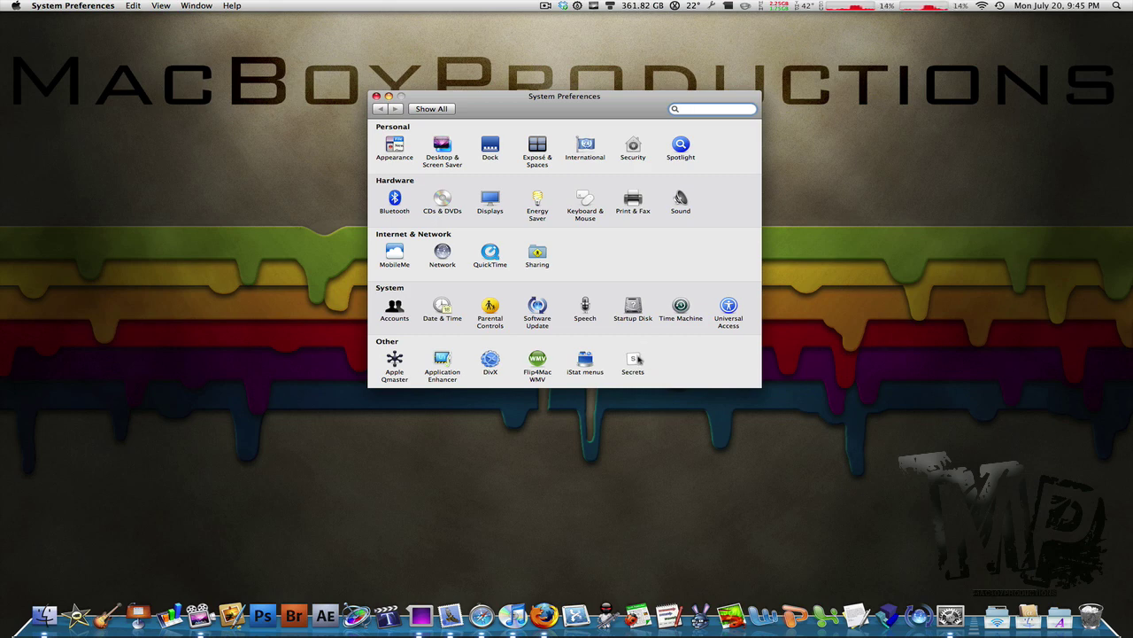
click(638, 359)
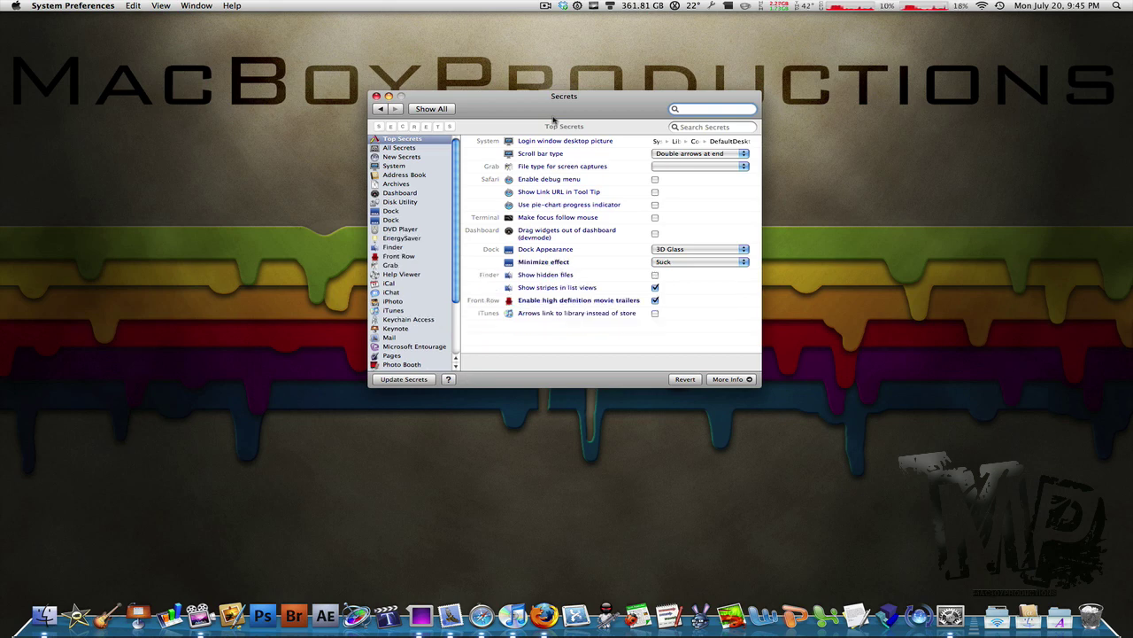
click(427, 139)
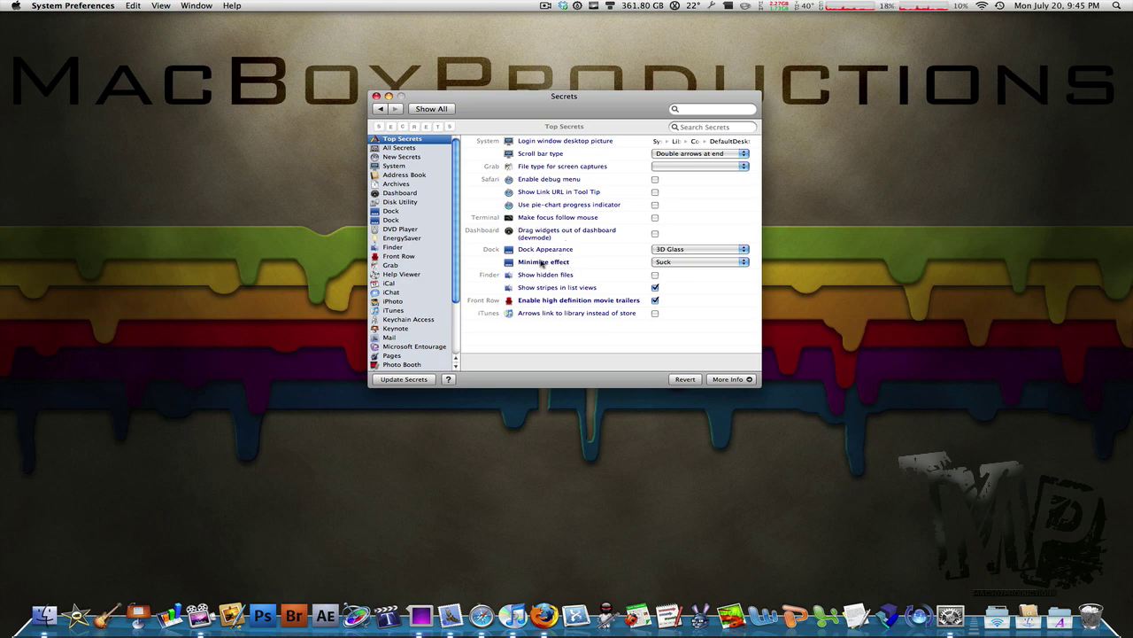
click(542, 263)
click(685, 263)
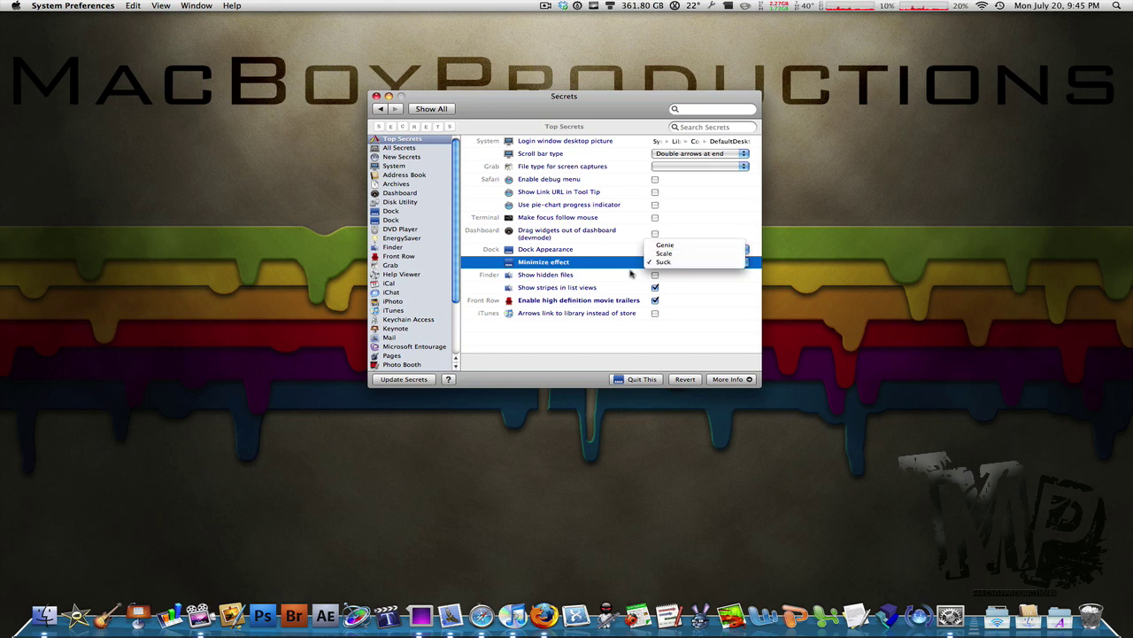
click(566, 270)
key(super+m)
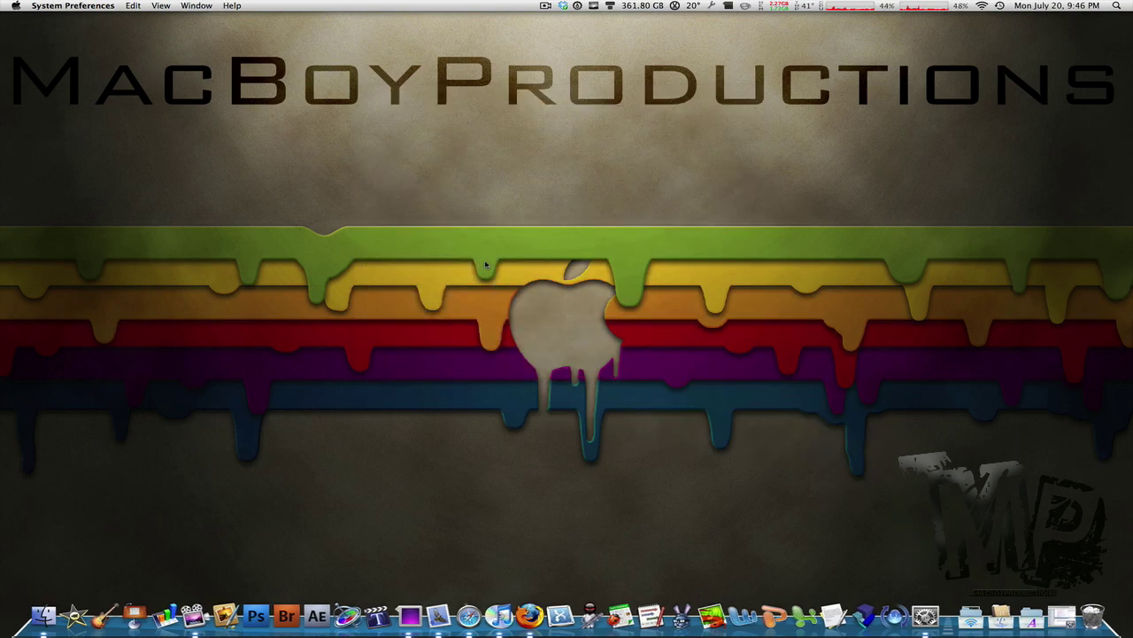
click(1060, 615)
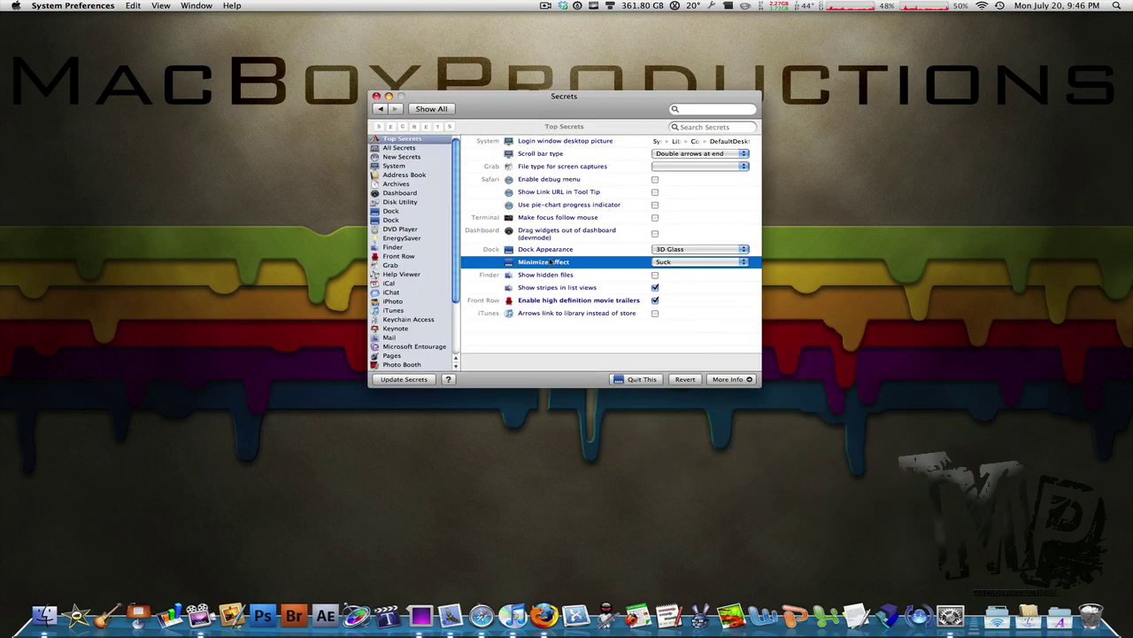
click(684, 263)
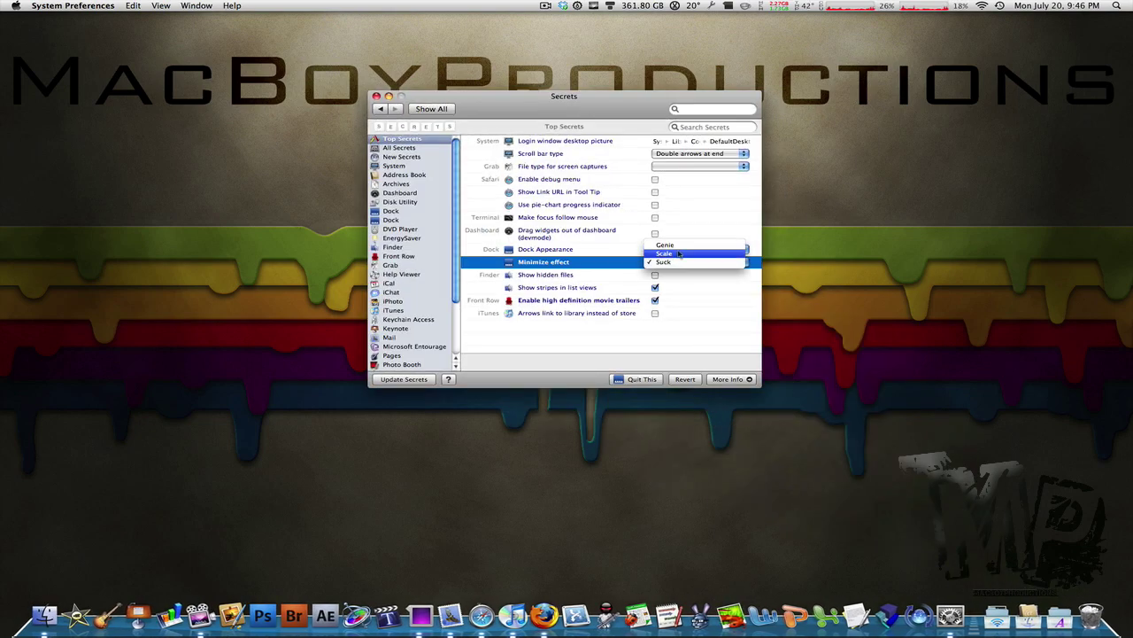
click(673, 262)
click(678, 249)
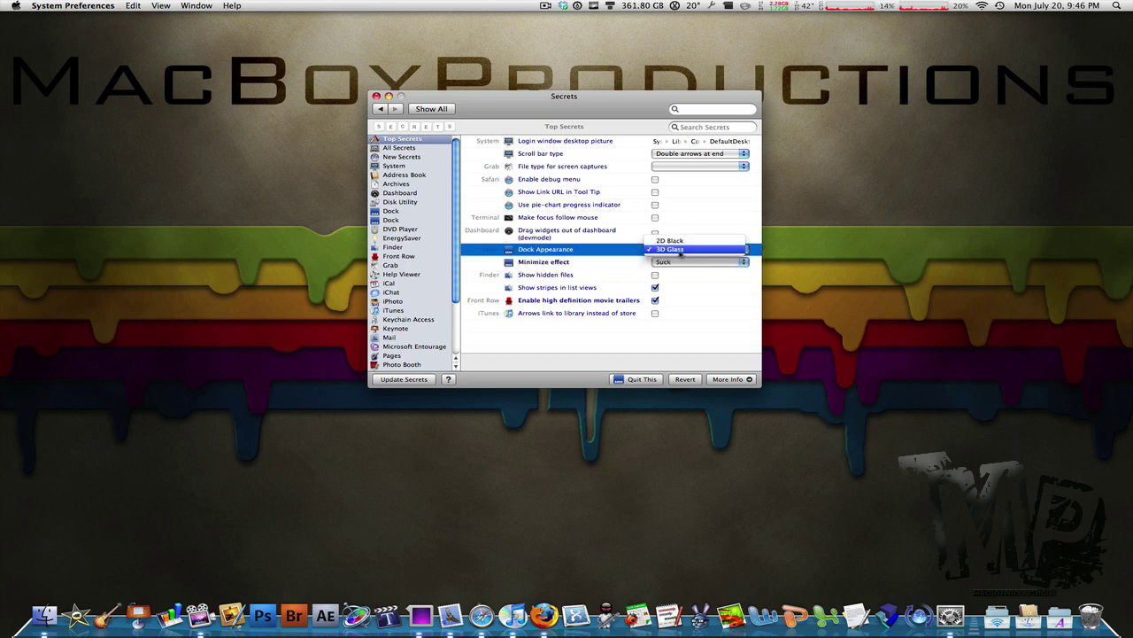
click(586, 256)
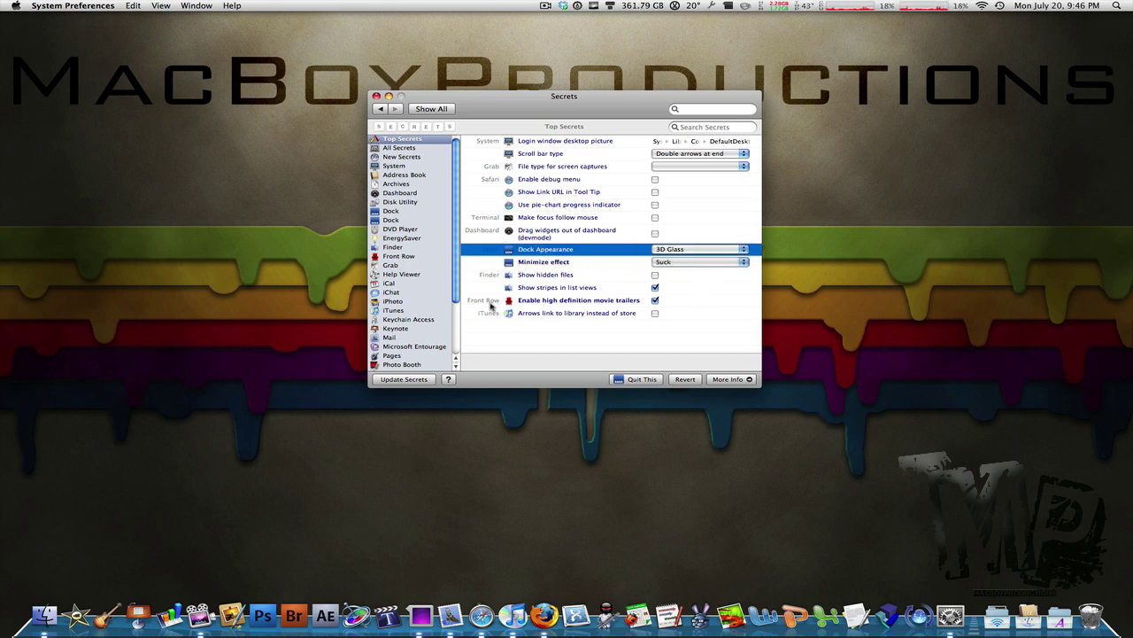
Step: Show the Dashboard category: Enable Dashboard, widget ripple, and devmode dragging settings
scroll(394, 159, down, 5)
scroll(395, 160, down, 3)
scroll(395, 159, up, 5)
click(409, 193)
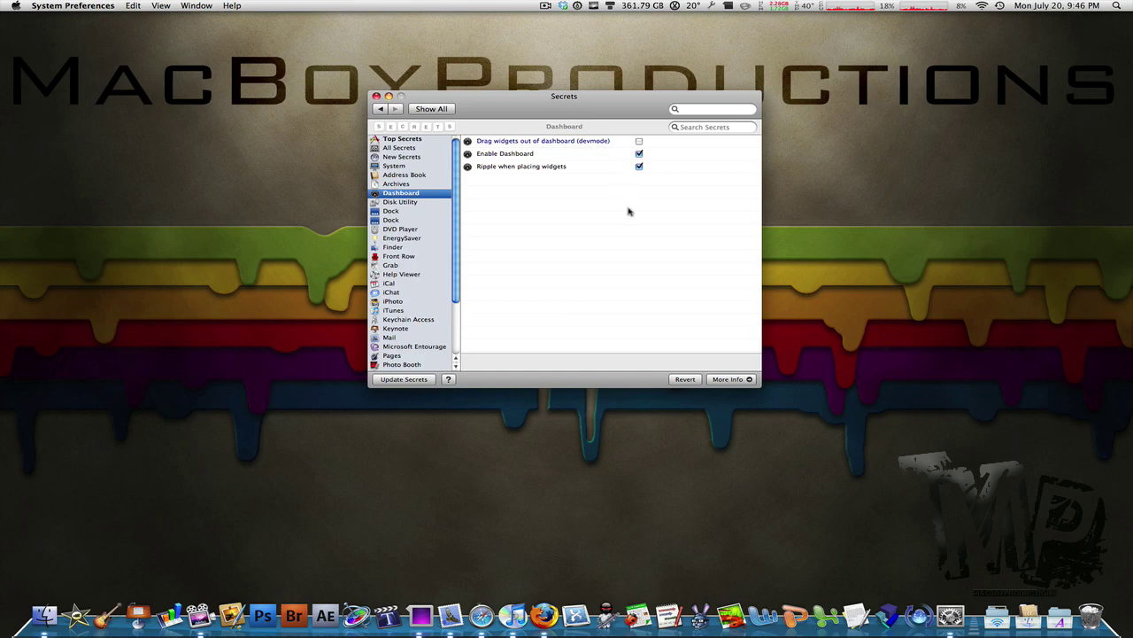
Step: Open Dashboard with F12, drag the blue widget higher, and dismiss Dashboard
key(F12)
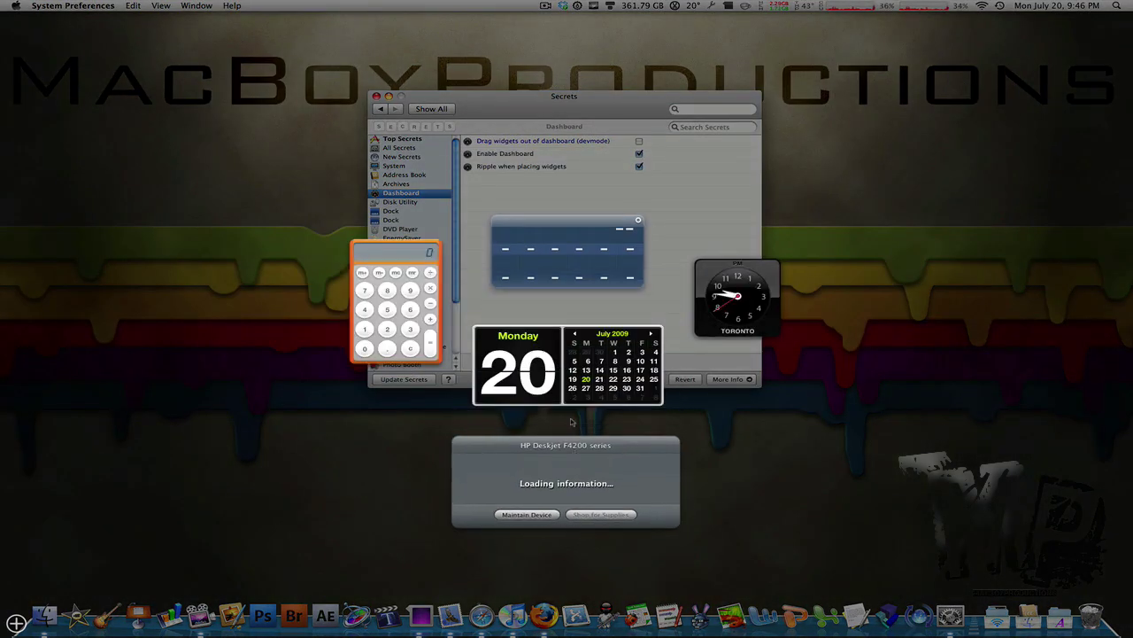
drag(558, 226, 584, 153)
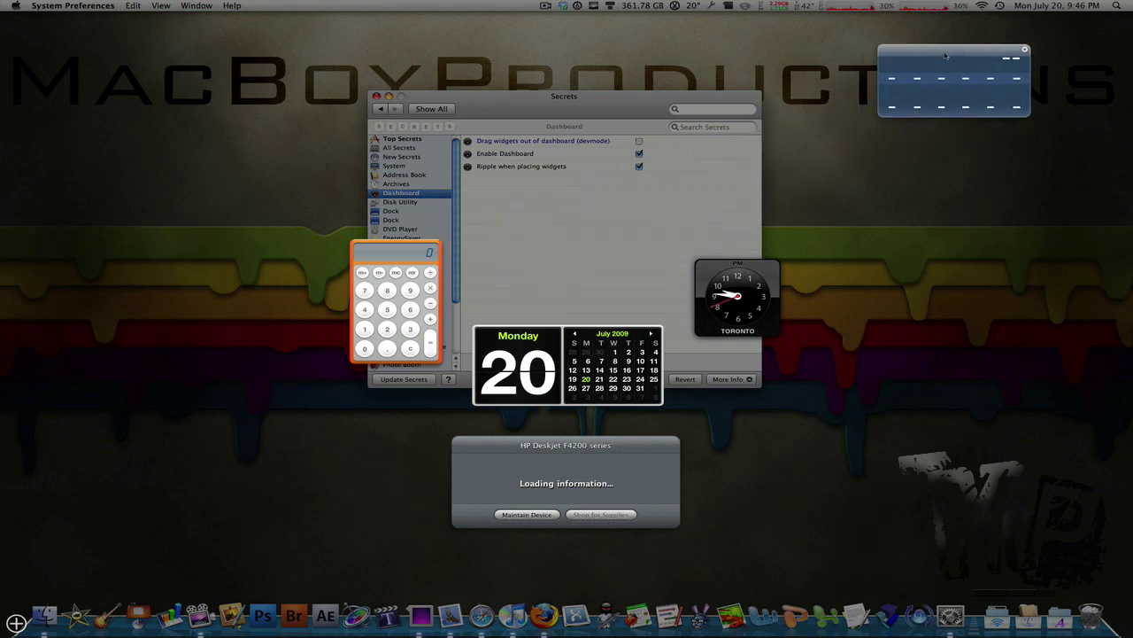
key(F12)
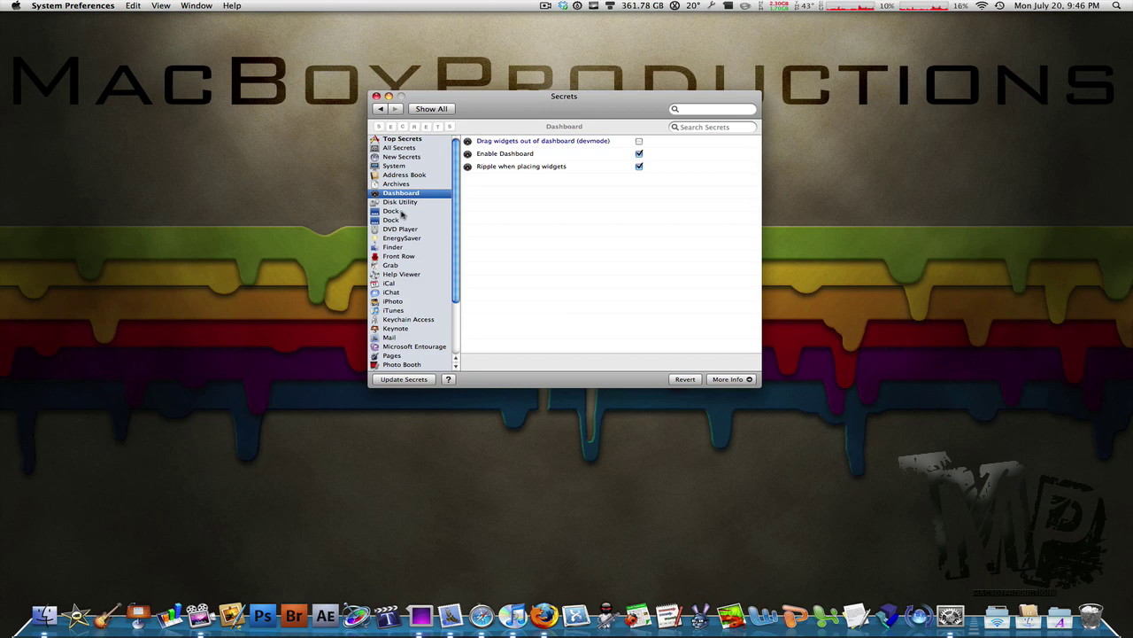
Step: Browse the Dock, Dashboard and Archives secrets, ending on EnergySaver's Wake On Clamshell Open
click(401, 213)
click(400, 220)
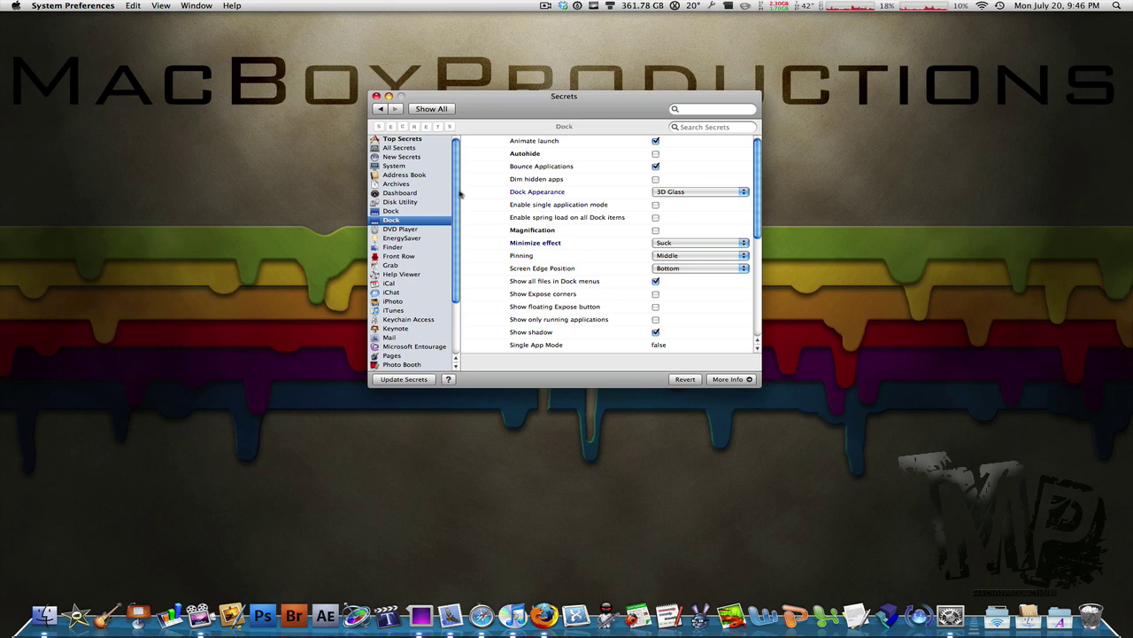
scroll(448, 256, down, 5)
scroll(452, 221, up, 2)
scroll(438, 213, up, 3)
click(402, 237)
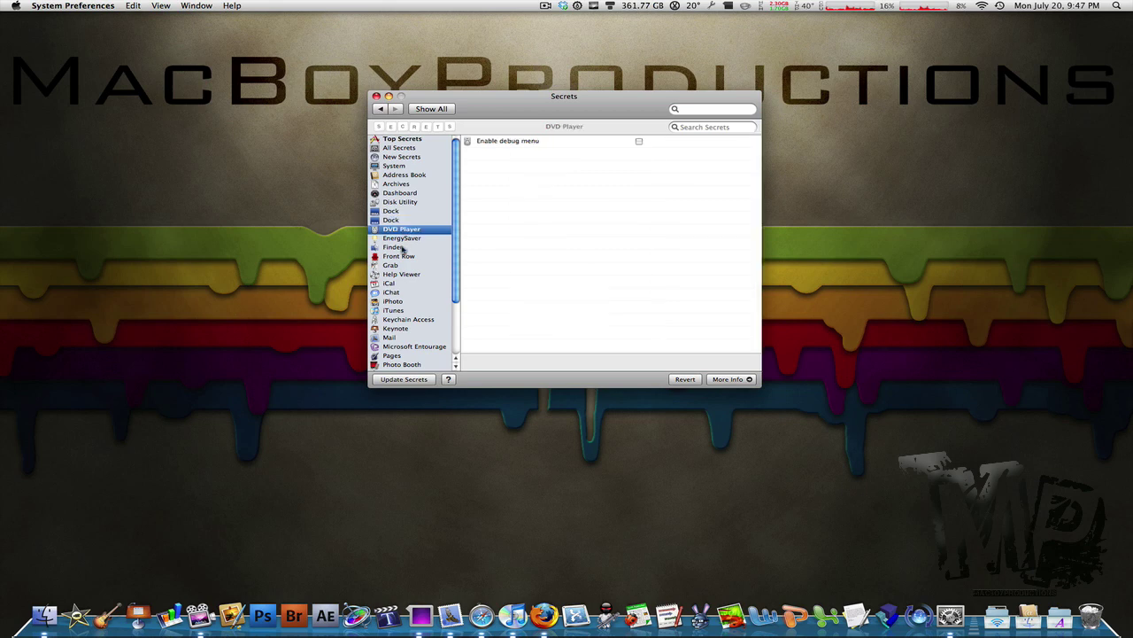
click(402, 192)
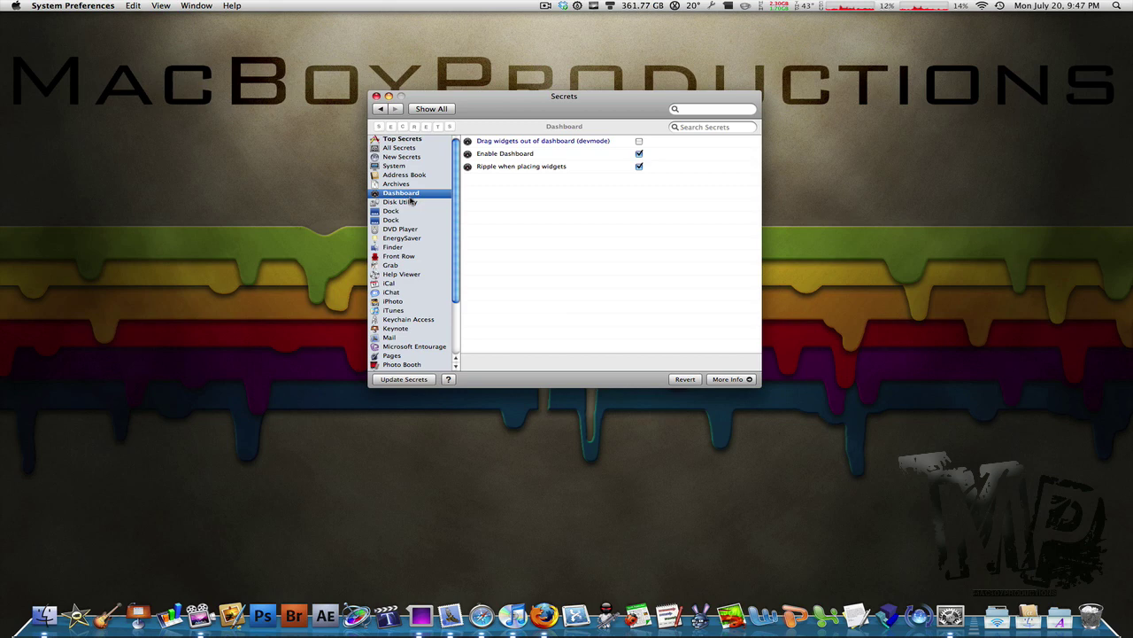
click(412, 185)
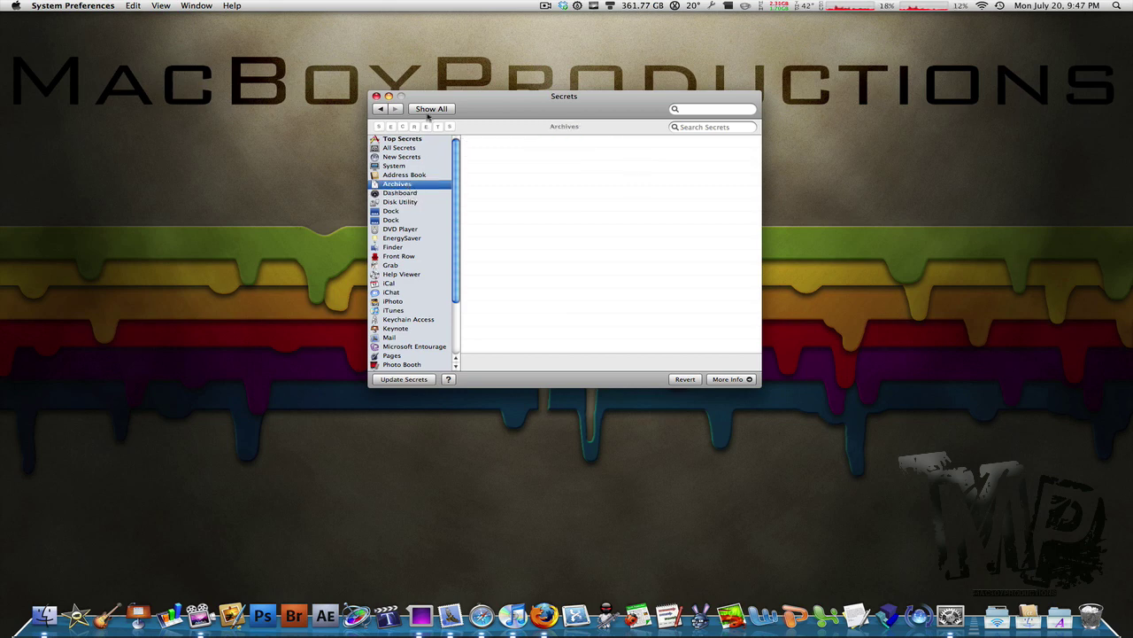
click(414, 240)
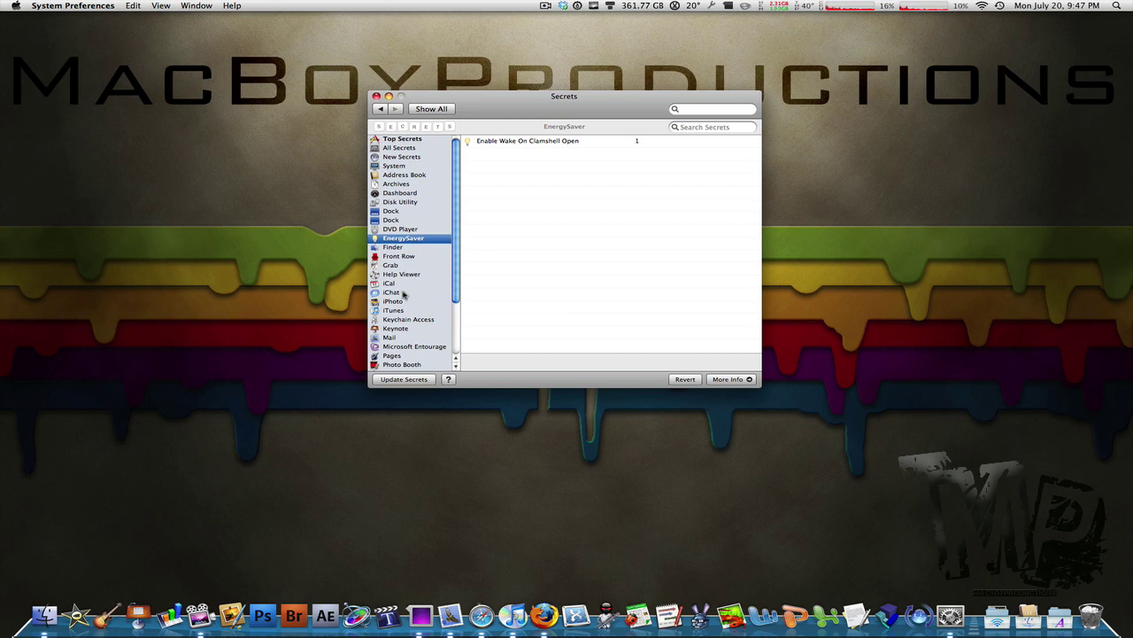
Step: Switch to the Space where Safari shows the Secrets hidden-settings website
key(ctrl+Left)
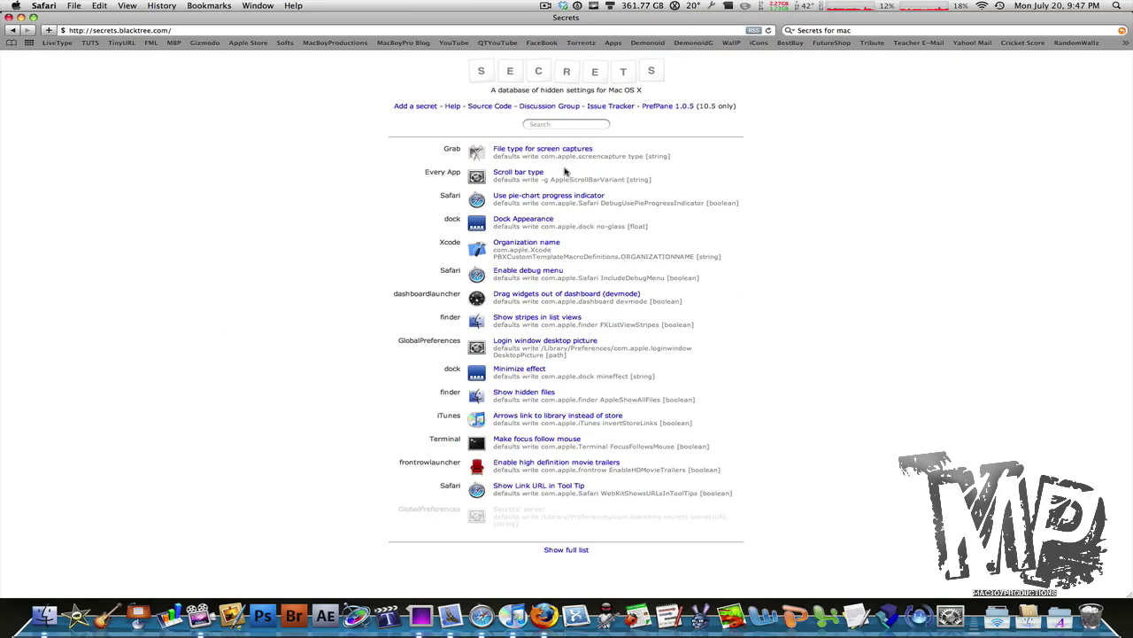
Step: Switch back to the Space with the bare Finder desktop
key(ctrl+Right)
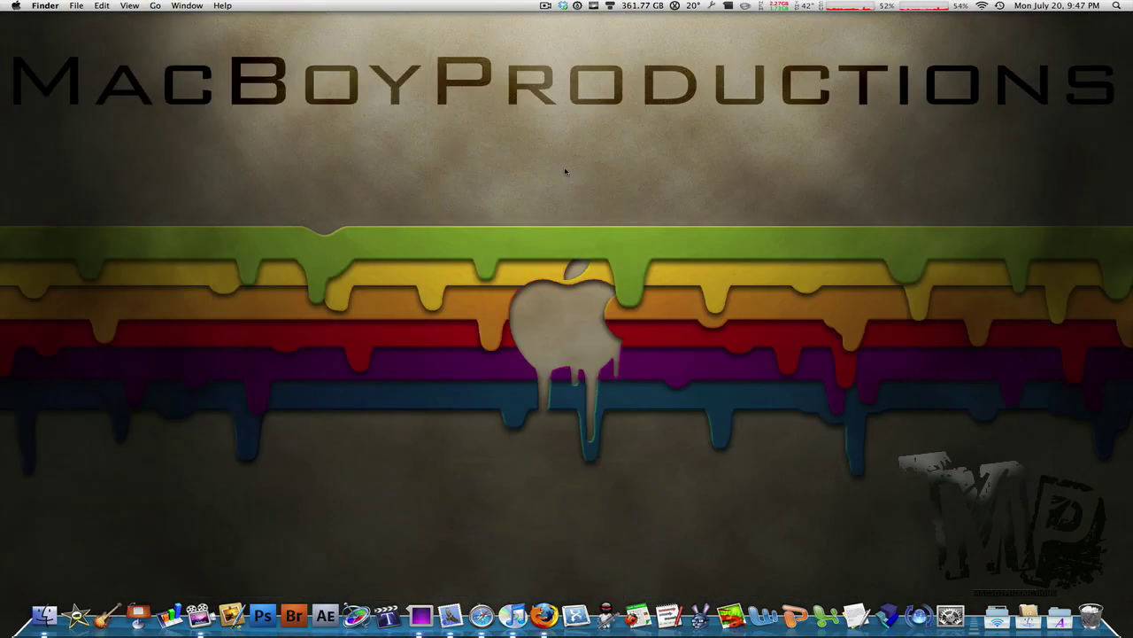